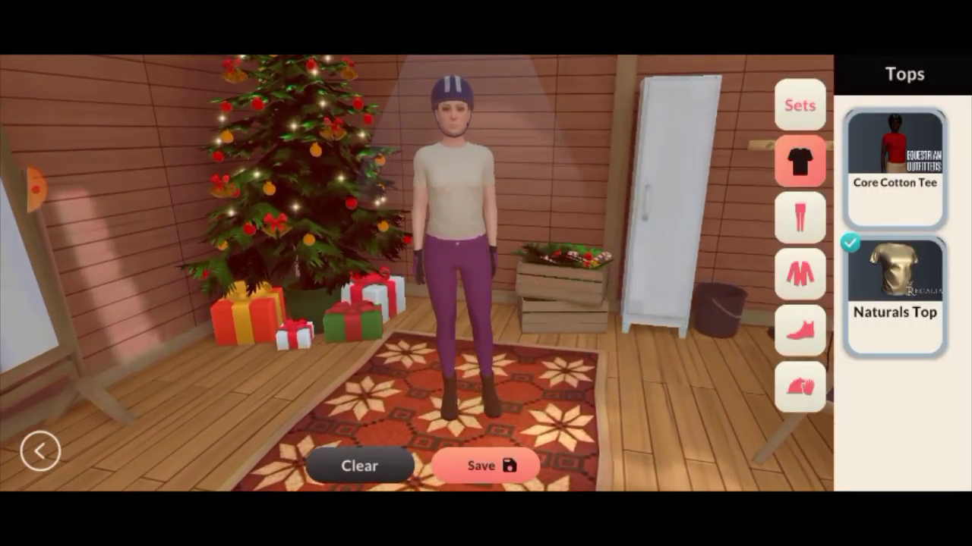
Step: Equip the rider with the Holiday Cap from the Misc accessories category
{"action": "left_click", "coordinate": [799, 387]}
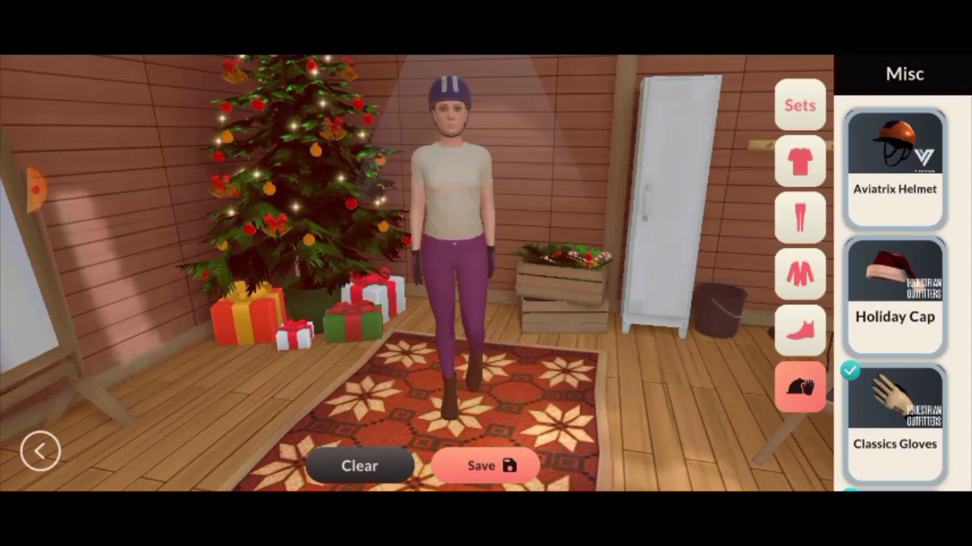
{"action": "left_click", "coordinate": [894, 296]}
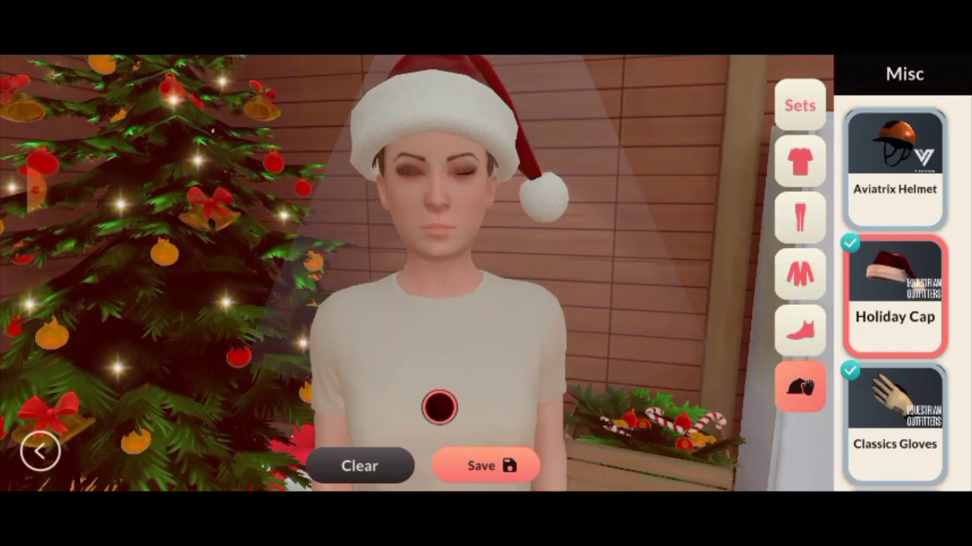
{"action": "left_click", "coordinate": [894, 296]}
{"action": "left_click", "coordinate": [894, 296]}
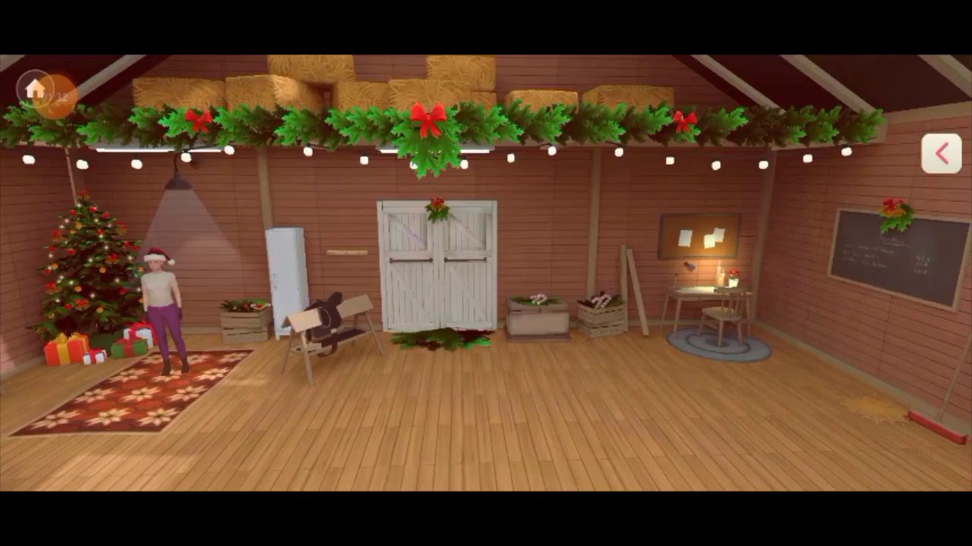
Step: Expand the extra room options in the tack room's side panel
{"action": "left_click", "coordinate": [941, 154]}
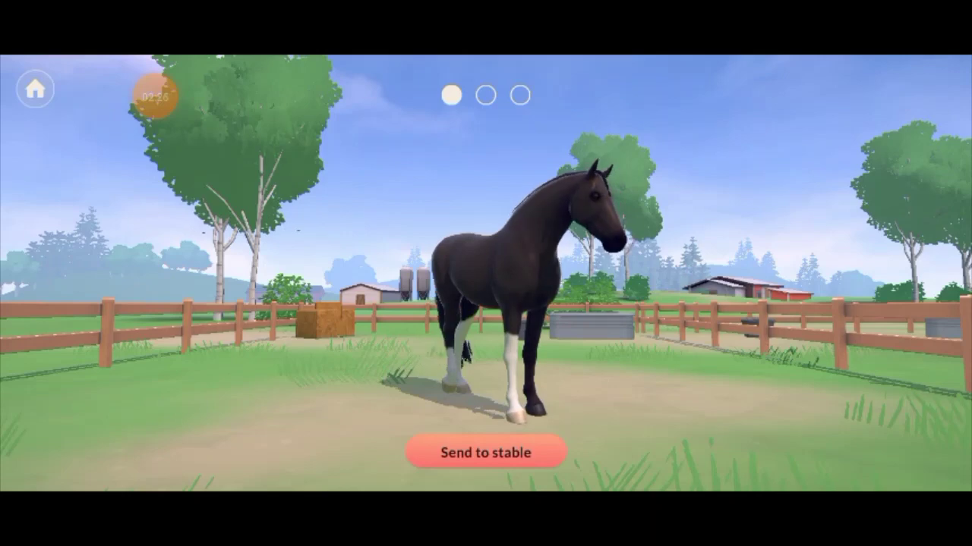
Step: Try sending the new filly to the stable, which turns out to be full
{"action": "left_click", "coordinate": [486, 453]}
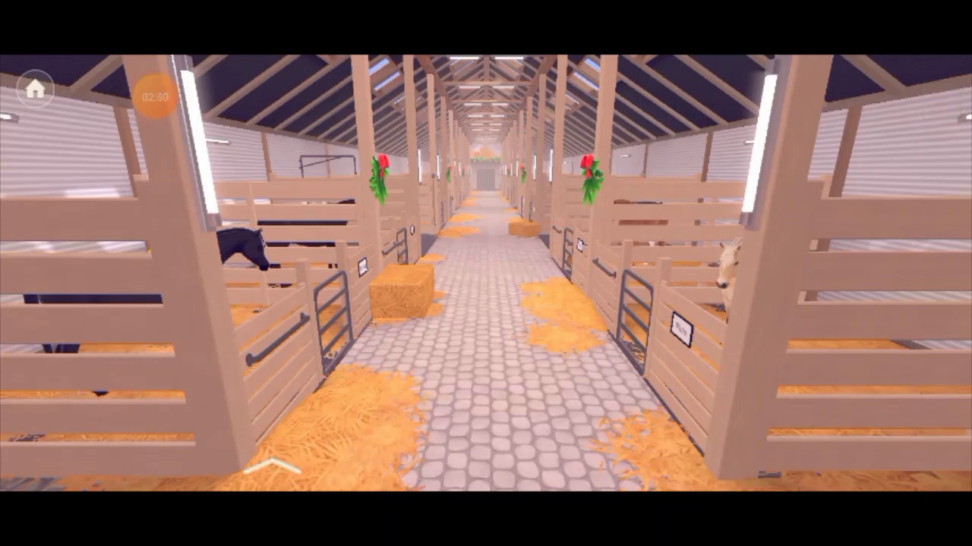
Step: Sell Sunflower from the stables list for 2100 to free a stall
{"action": "left_click", "coordinate": [272, 465]}
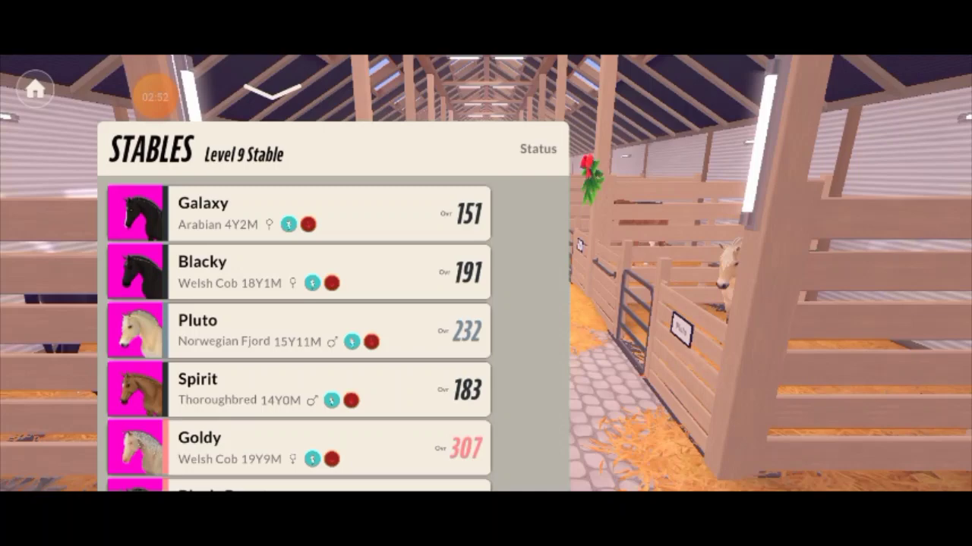
{"action": "scroll", "coordinate": [299, 334], "scroll_direction": "down", "scroll_amount": 3}
{"action": "scroll", "coordinate": [299, 334], "scroll_direction": "down", "scroll_amount": 3}
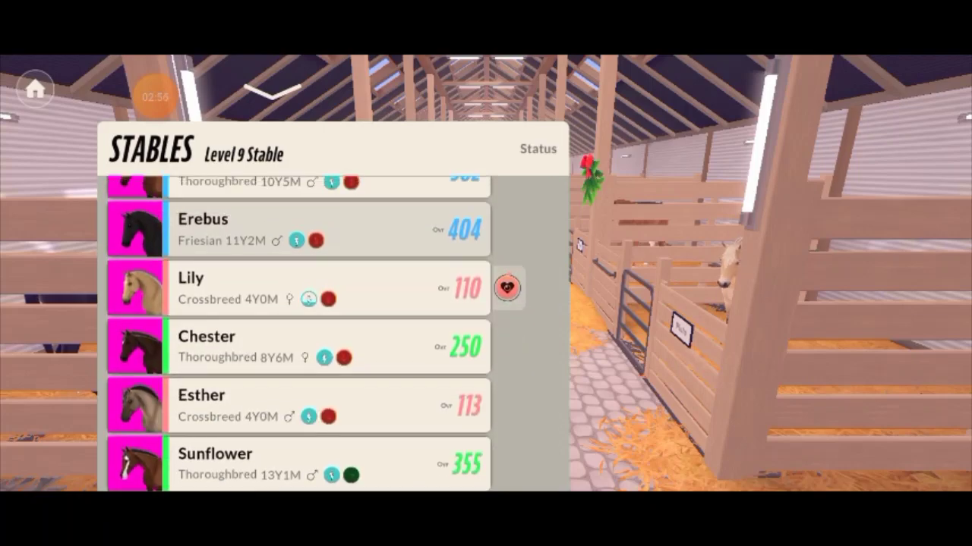
{"action": "left_click", "coordinate": [299, 463]}
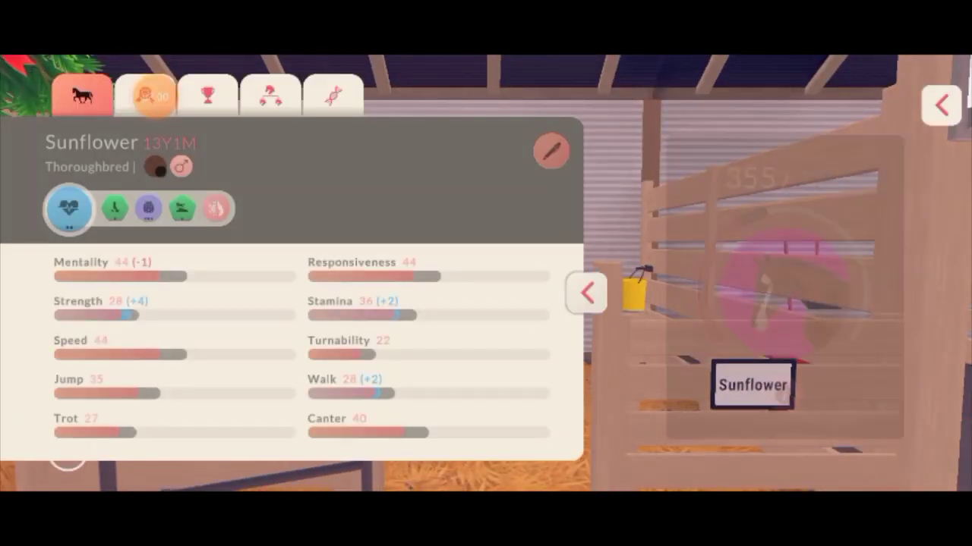
{"action": "left_click", "coordinate": [552, 152]}
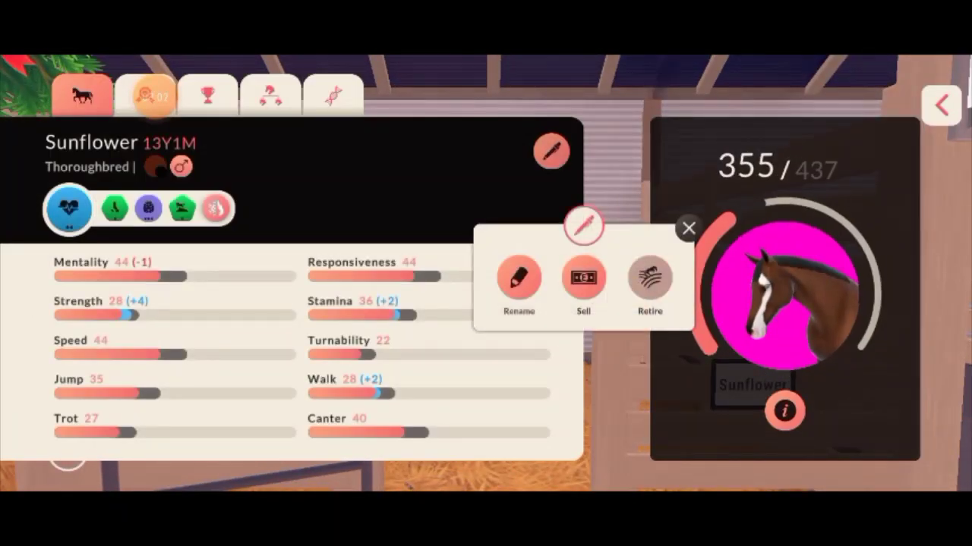
{"action": "left_click", "coordinate": [583, 278]}
{"action": "left_click", "coordinate": [560, 341]}
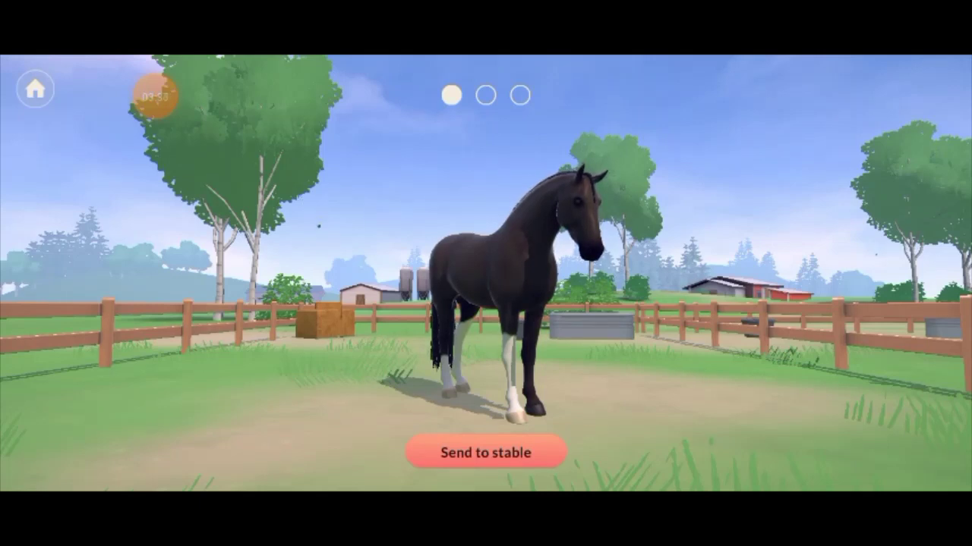
Step: Enter and confirm 'Ruby' as the dark filly's name, correcting mistyped characters
{"action": "left_click", "coordinate": [485, 453]}
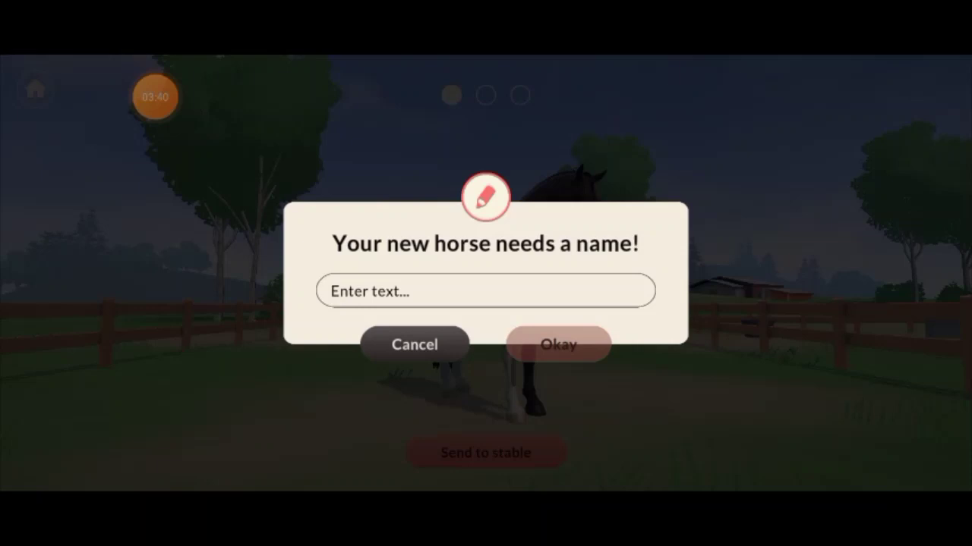
{"action": "left_click", "coordinate": [486, 290]}
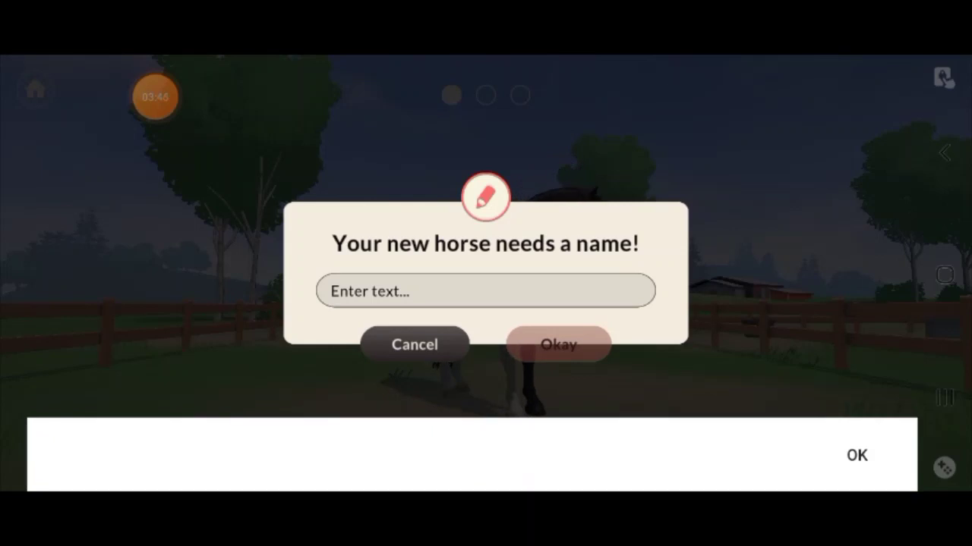
{"action": "left_click", "coordinate": [485, 290]}
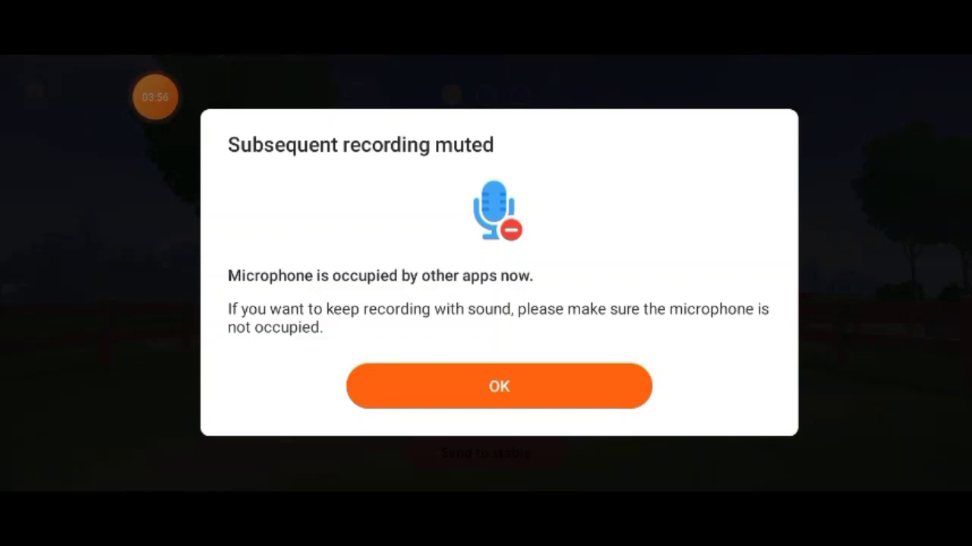
{"action": "left_click", "coordinate": [498, 386]}
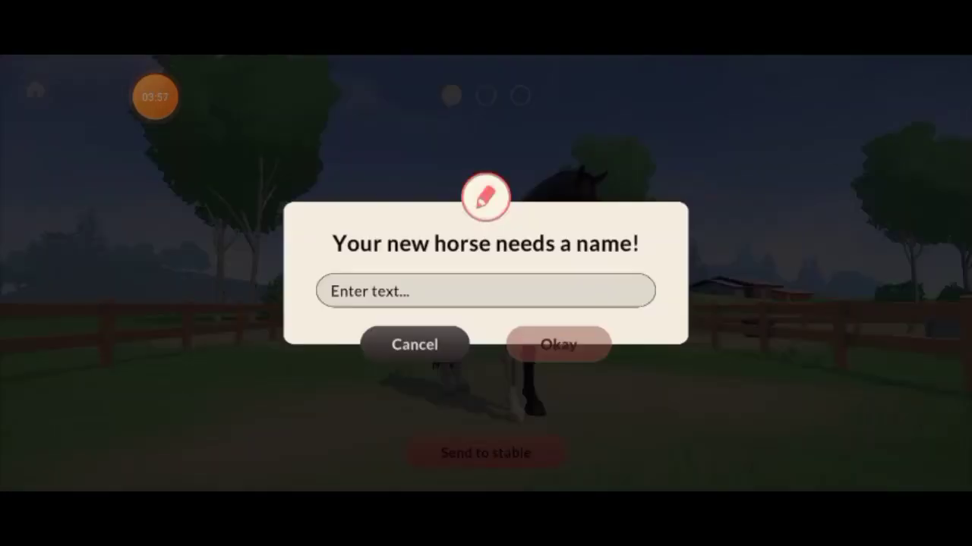
{"action": "left_click", "coordinate": [486, 291]}
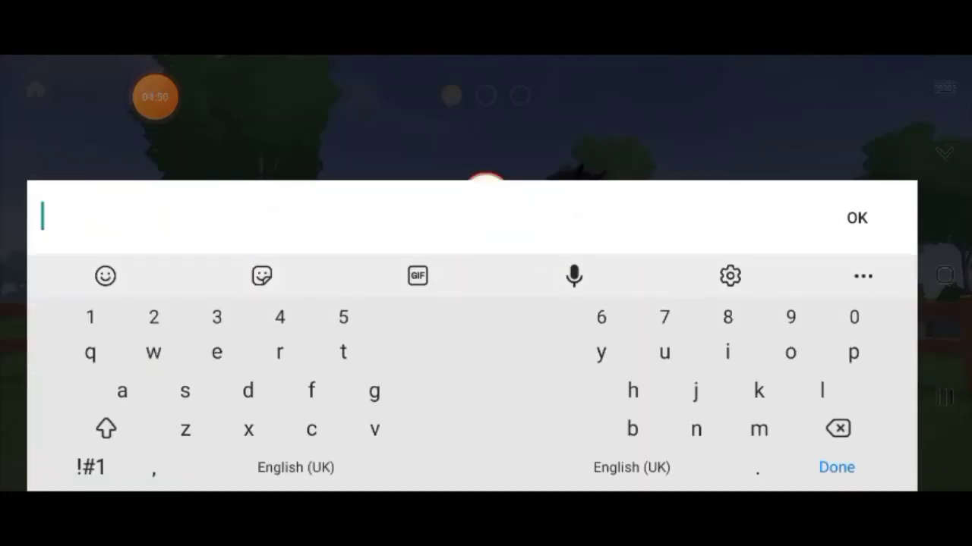
{"action": "type", "text": "6y"}
{"action": "key", "text": "BackSpace"}
{"action": "key", "text": "BackSpace"}
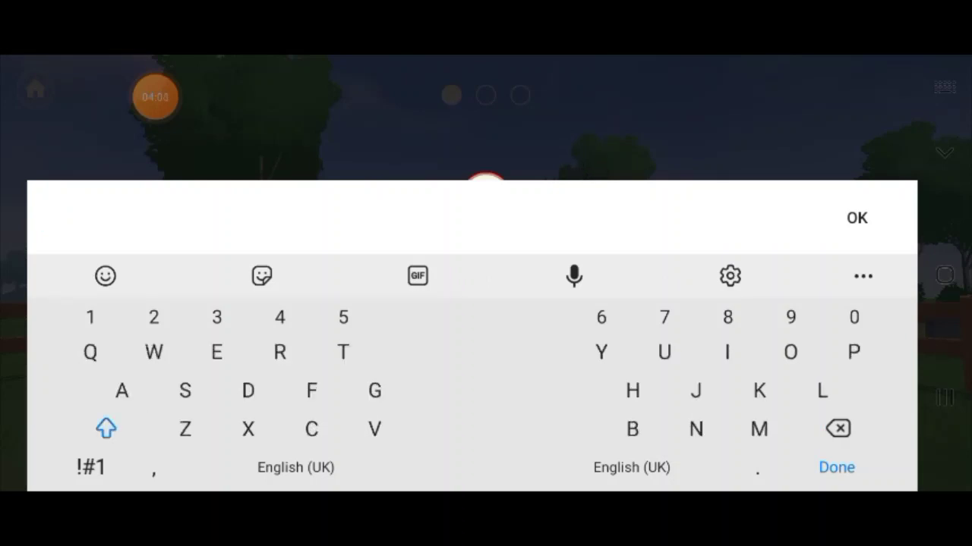
{"action": "type", "text": "Ruby"}
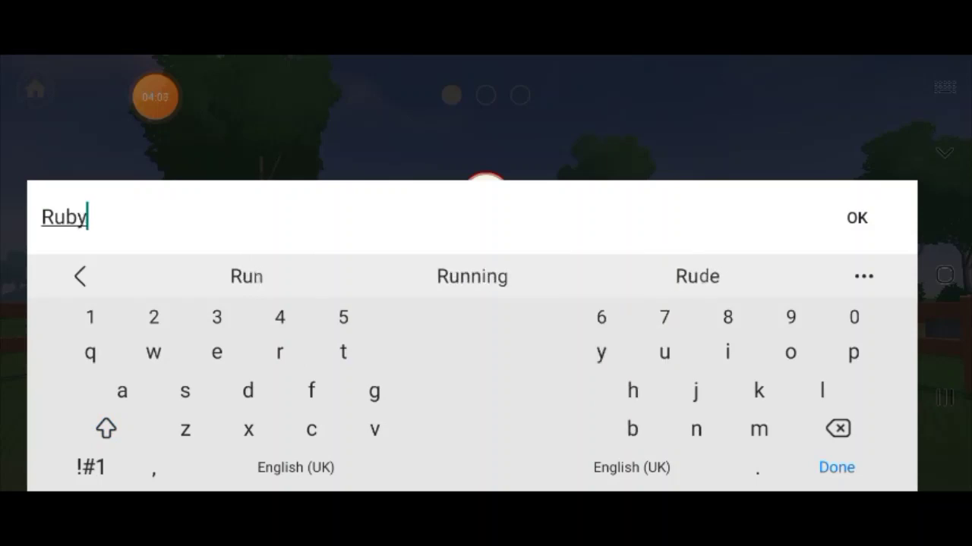
{"action": "key", "text": "Return"}
{"action": "left_click", "coordinate": [558, 345]}
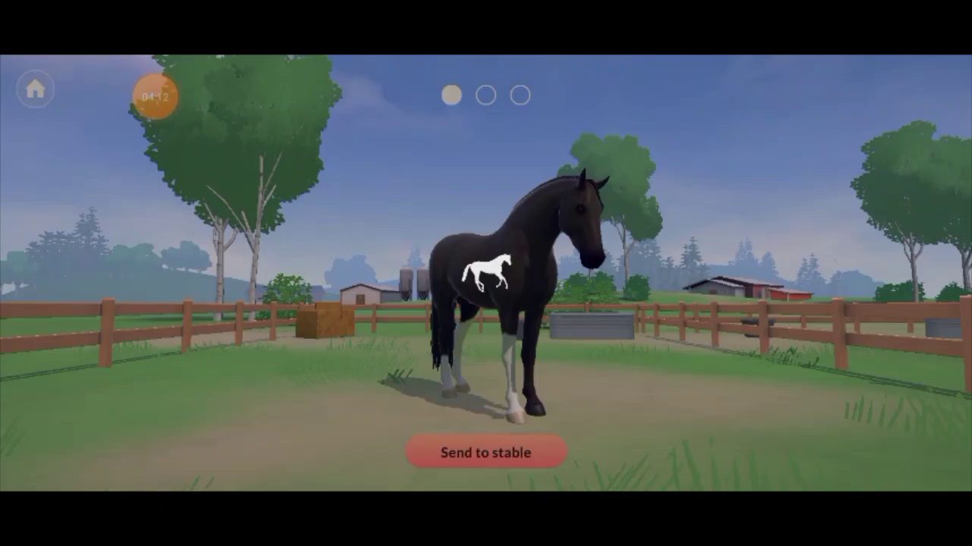
Step: Send Ruby to the stable and go to the stable aisle
{"action": "left_click", "coordinate": [486, 453]}
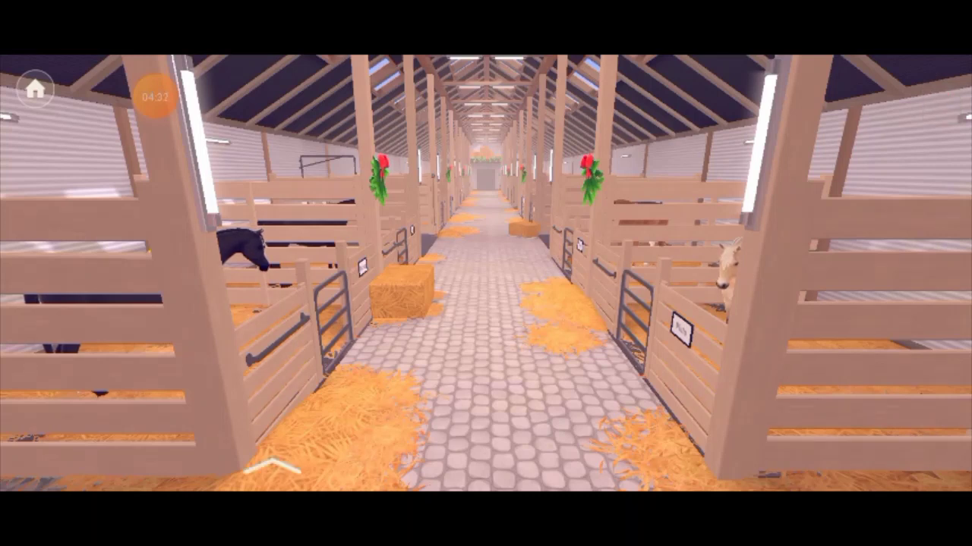
Step: Visit Ruby's stall and view her stats, Charismatic trait, height, weight and feed
{"action": "left_click", "coordinate": [272, 466]}
{"action": "left_click_drag", "start_coordinate": [326, 446], "coordinate": [326, 232]}
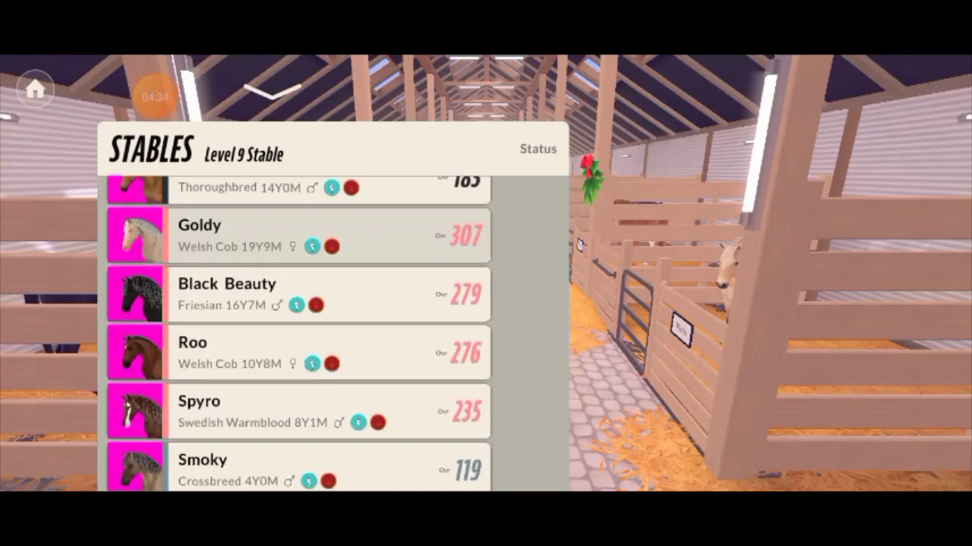
{"action": "left_click", "coordinate": [227, 454]}
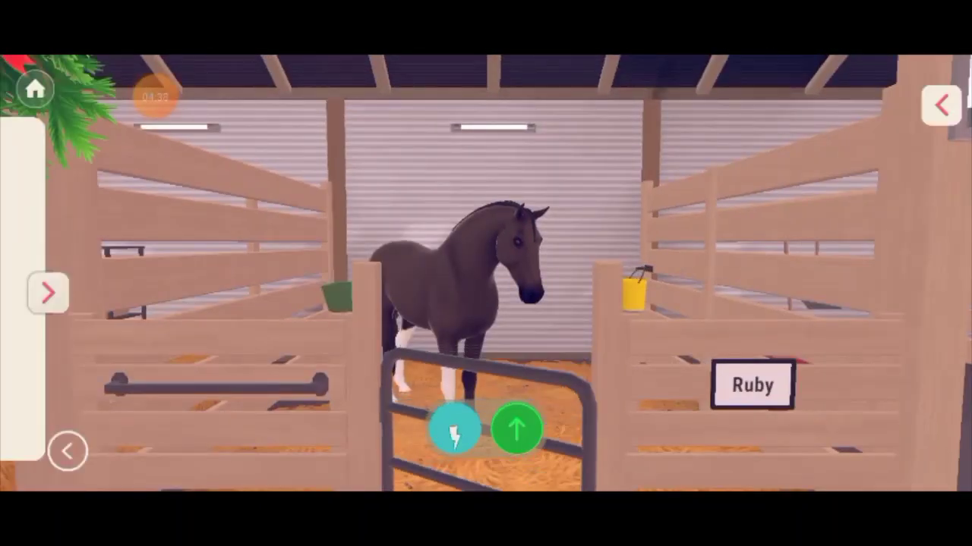
{"action": "left_click", "coordinate": [48, 293]}
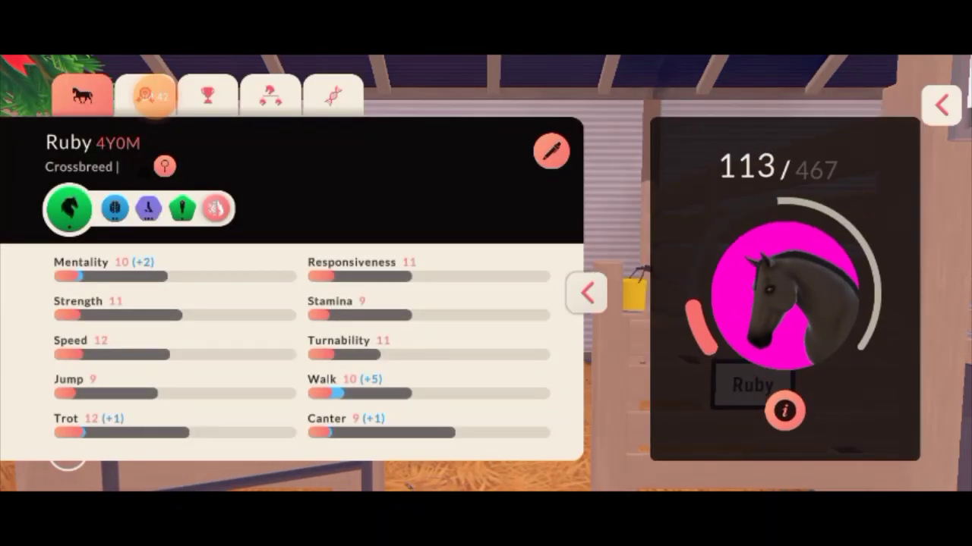
{"action": "left_click", "coordinate": [68, 208]}
{"action": "left_click", "coordinate": [486, 342]}
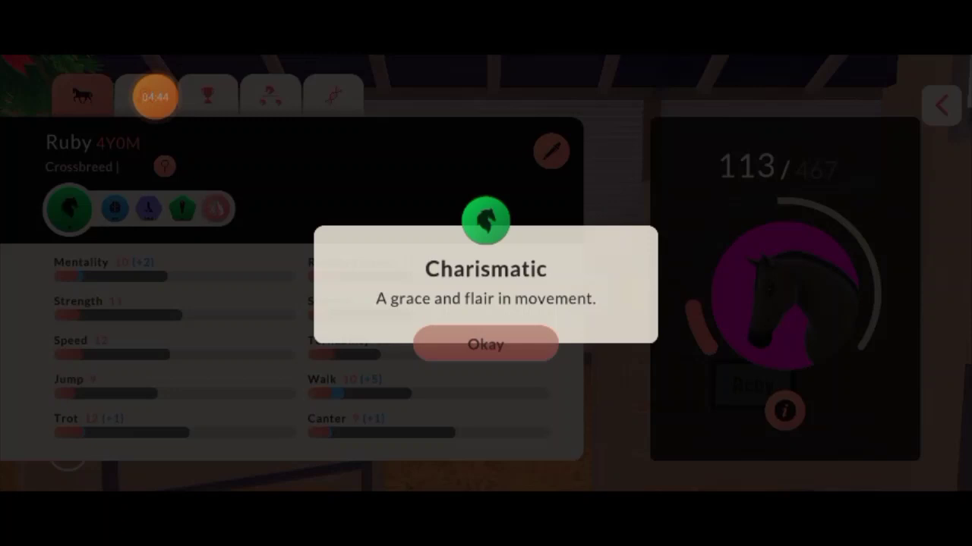
{"action": "left_click", "coordinate": [785, 411]}
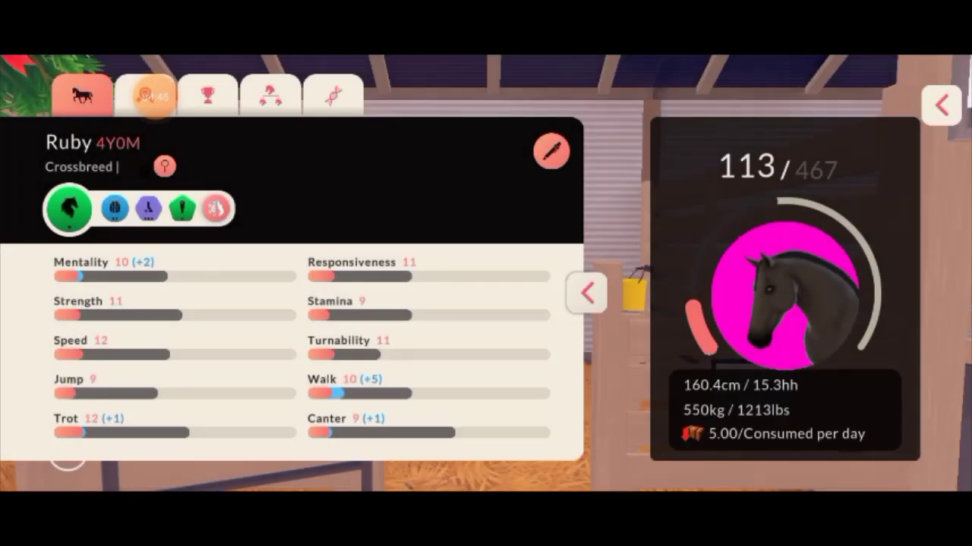
{"action": "left_click_drag", "start_coordinate": [152, 96], "coordinate": [467, 96]}
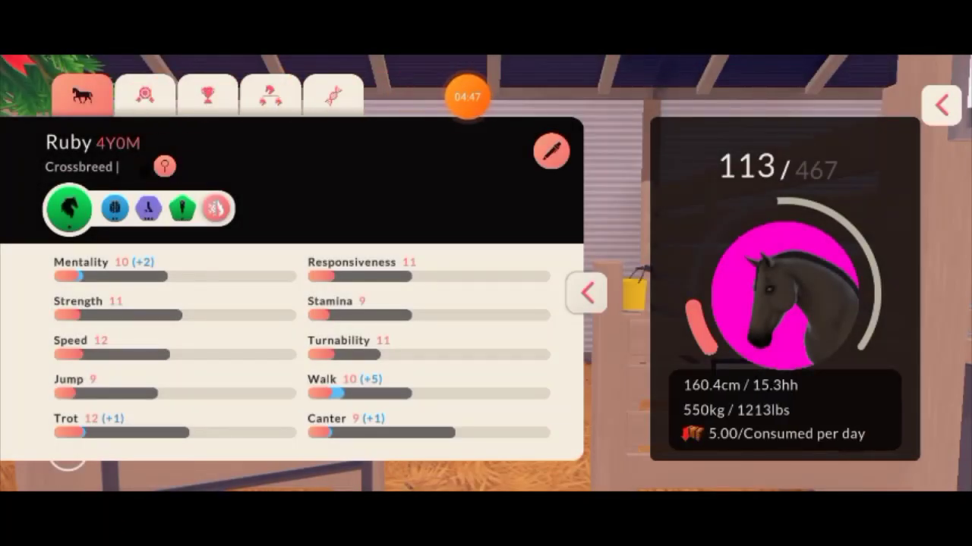
{"action": "left_click", "coordinate": [145, 94]}
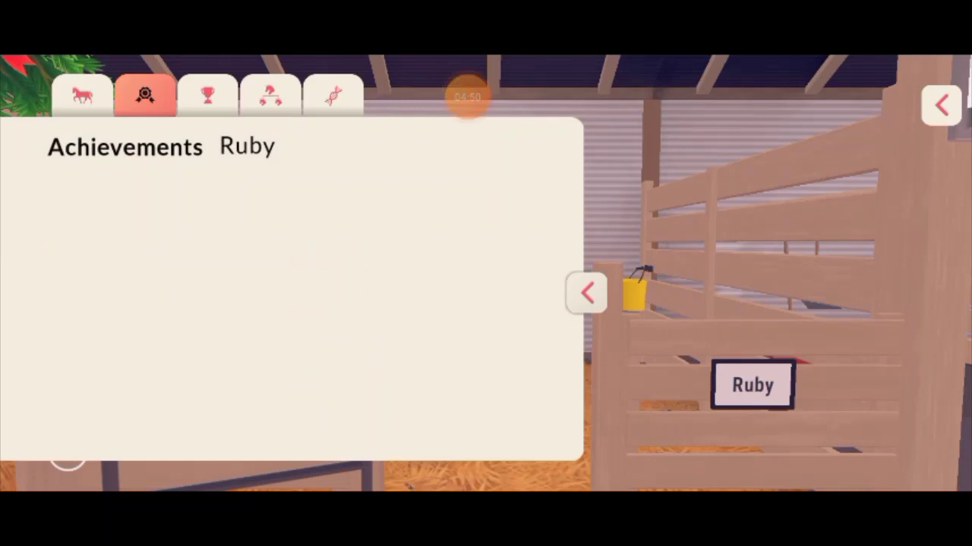
{"action": "left_click", "coordinate": [207, 94]}
{"action": "left_click", "coordinate": [270, 94]}
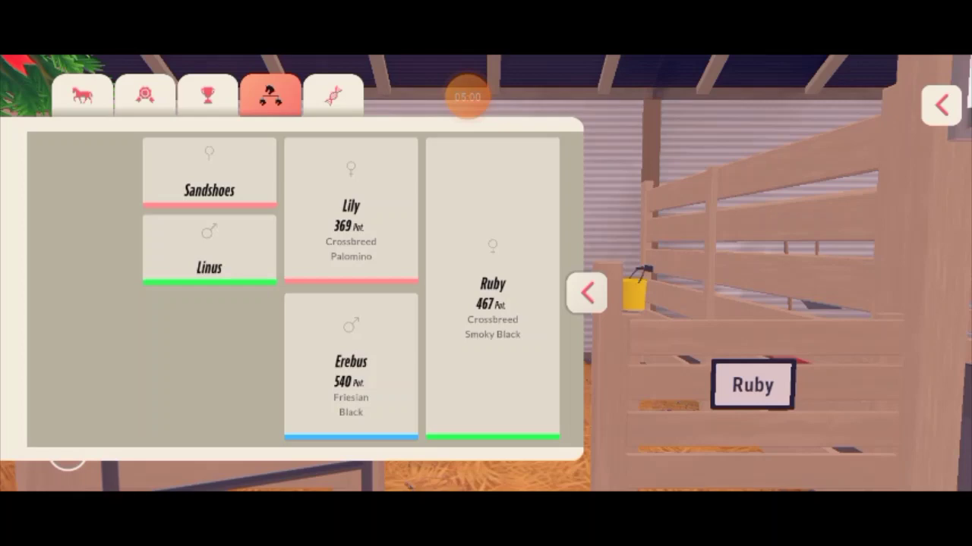
{"action": "left_click", "coordinate": [82, 94]}
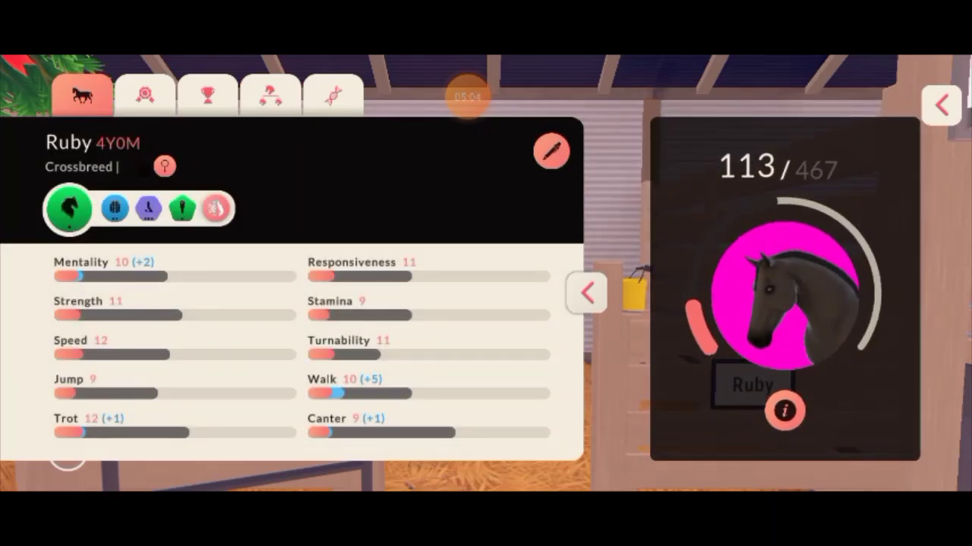
Step: Check Ruby's Pale Smoky Black coat colour, then close her stats panel
{"action": "left_click", "coordinate": [68, 208]}
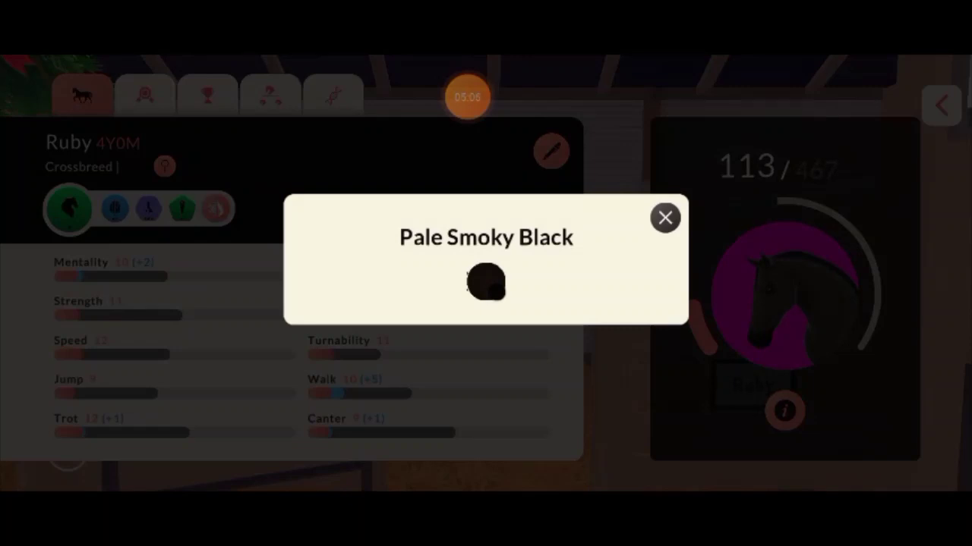
{"action": "left_click", "coordinate": [665, 217]}
{"action": "left_click", "coordinate": [585, 288]}
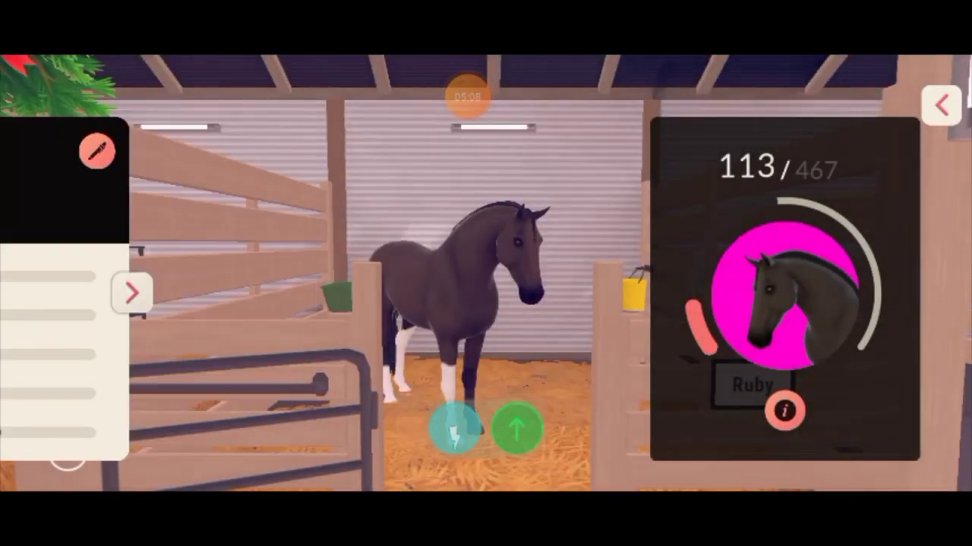
{"action": "left_click", "coordinate": [941, 105]}
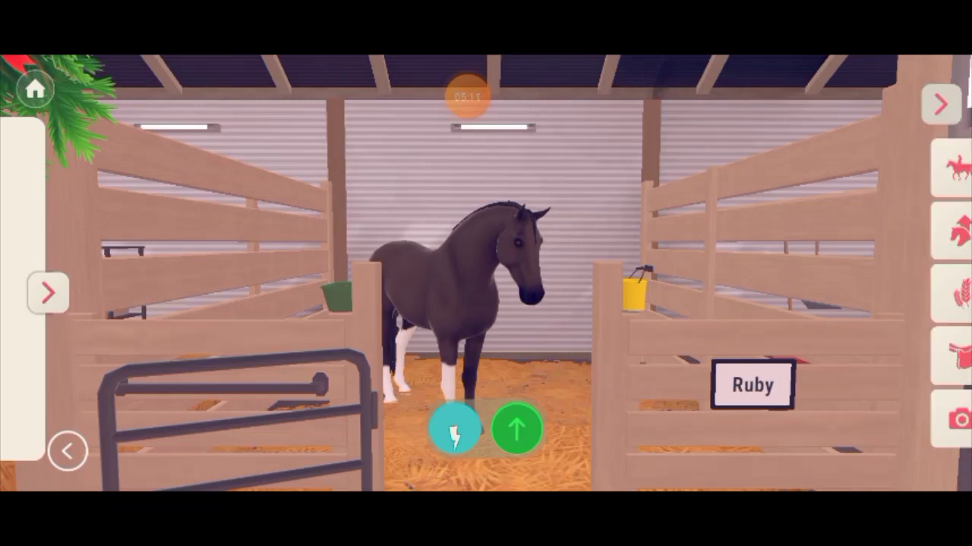
Step: In Ruby's tack editor, select the Core Bridle and view its colours
{"action": "left_click", "coordinate": [930, 355]}
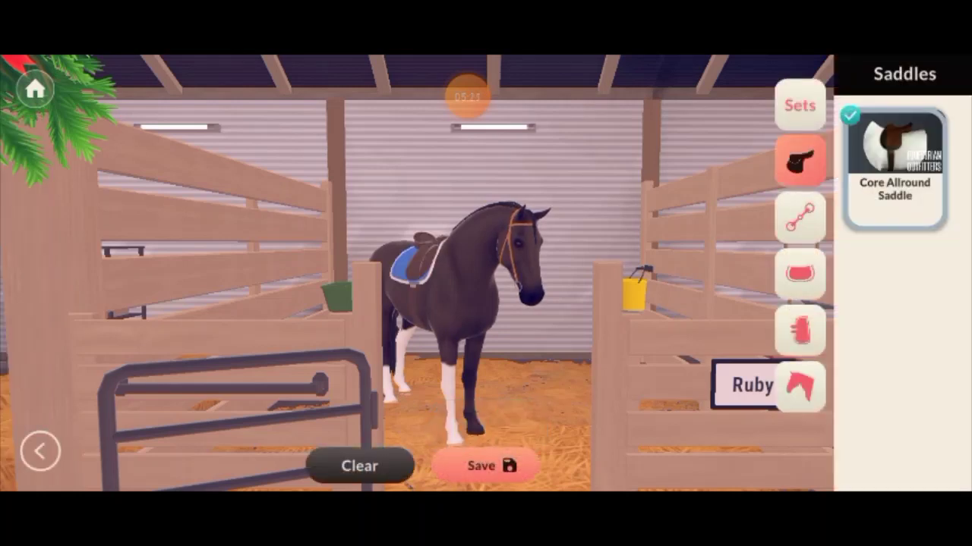
{"action": "left_click", "coordinate": [799, 218]}
{"action": "left_click", "coordinate": [894, 168]}
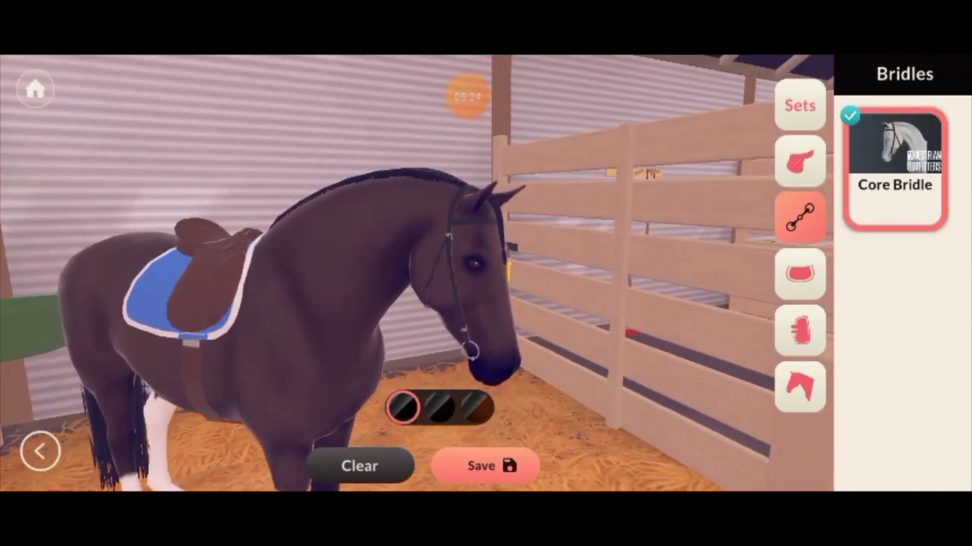
Step: Put a purple Core Allround Pad on Ruby after trying other saddle pads
{"action": "left_click", "coordinate": [800, 273]}
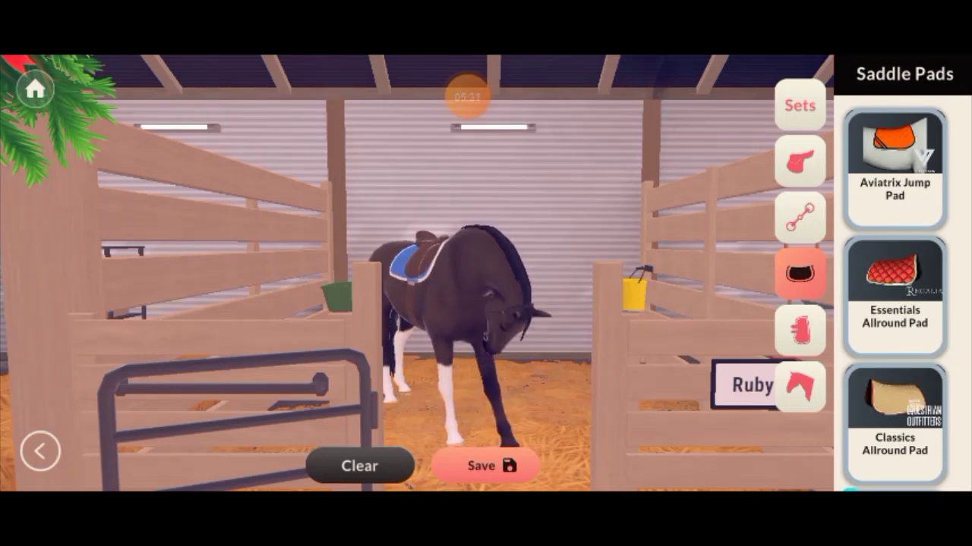
{"action": "scroll", "coordinate": [894, 296], "scroll_direction": "down", "scroll_amount": 2}
{"action": "scroll", "coordinate": [894, 296], "scroll_direction": "up", "scroll_amount": 3}
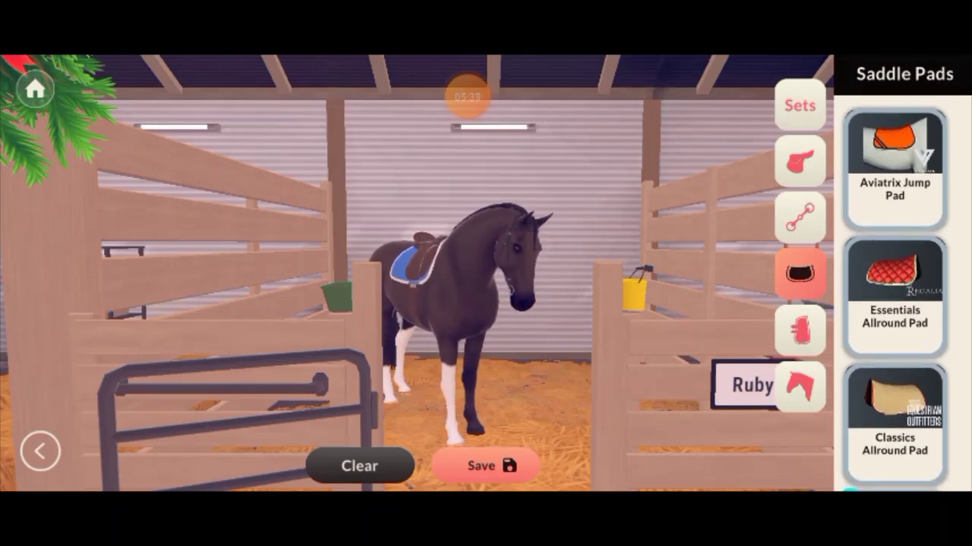
{"action": "left_click", "coordinate": [894, 296]}
{"action": "left_click", "coordinate": [894, 168]}
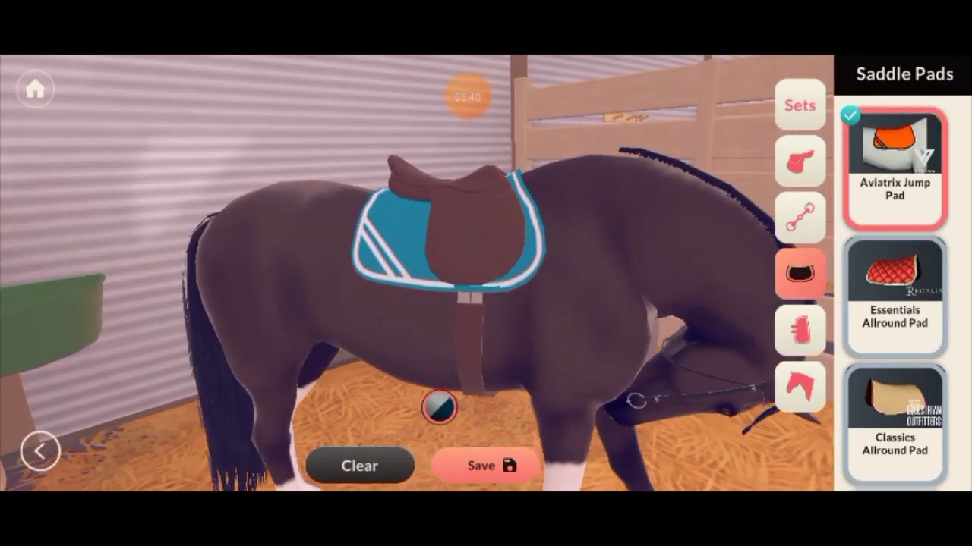
{"action": "scroll", "coordinate": [894, 296], "scroll_direction": "down", "scroll_amount": 3}
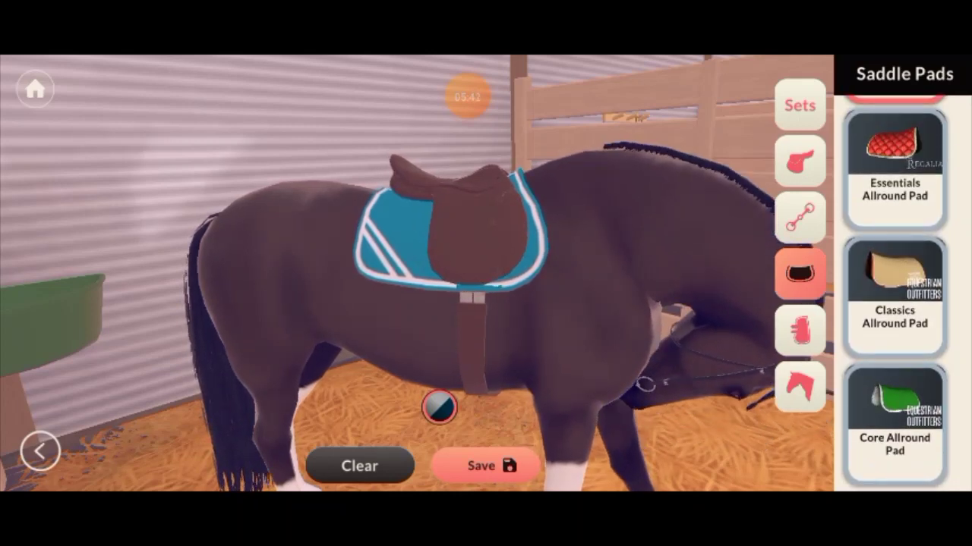
{"action": "left_click", "coordinate": [894, 296]}
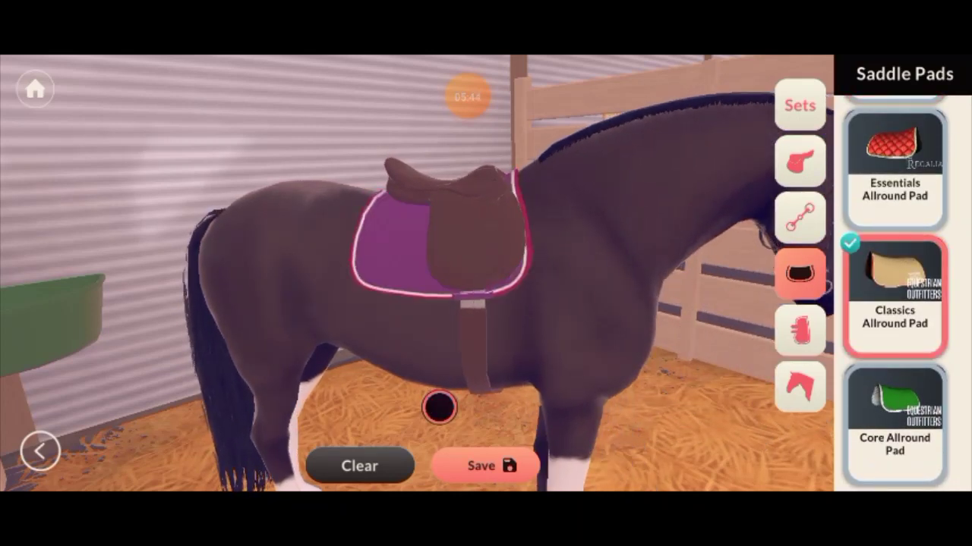
{"action": "left_click", "coordinate": [894, 424]}
{"action": "left_click", "coordinate": [458, 407]}
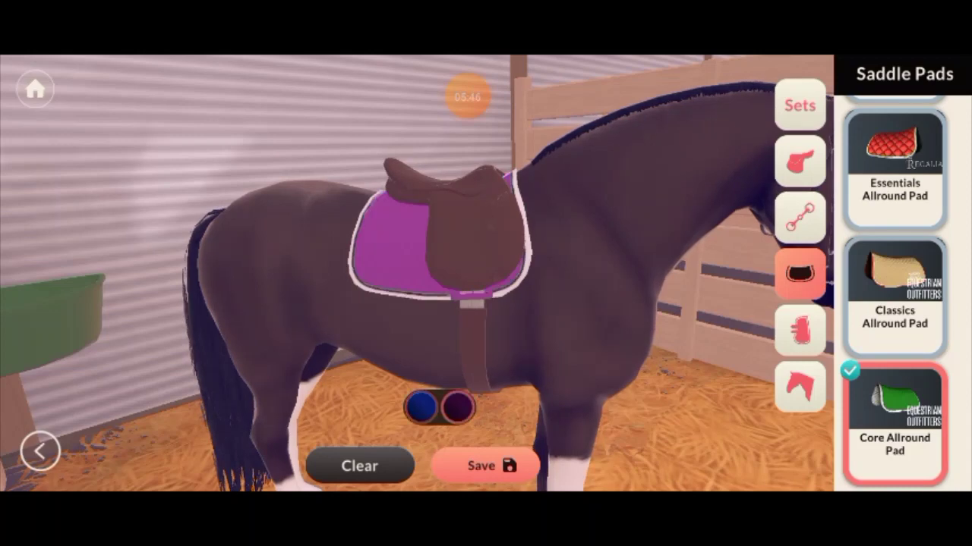
Step: Fit Ruby with Classics Open Front Boots and Classics Fetlock Boots
{"action": "left_click", "coordinate": [800, 329]}
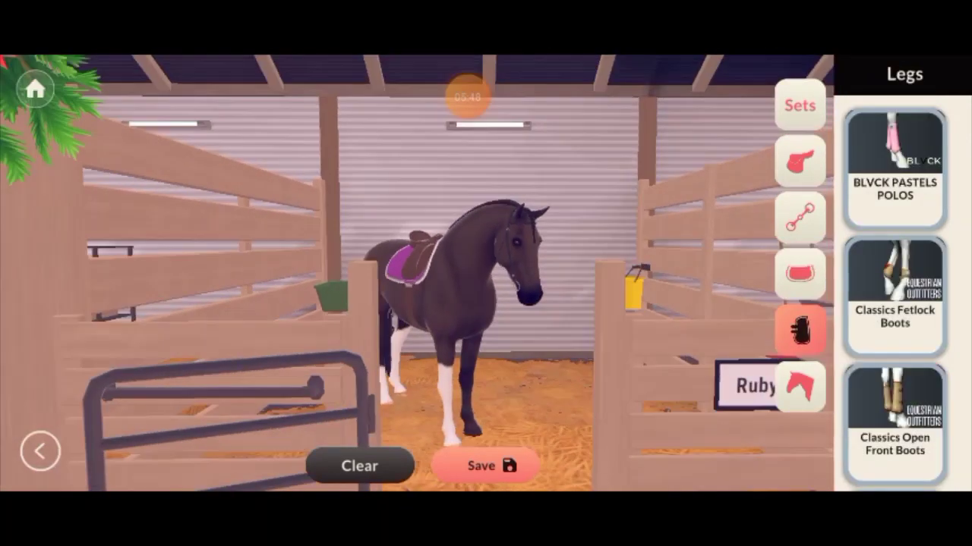
{"action": "scroll", "coordinate": [894, 296], "scroll_direction": "down", "scroll_amount": 2}
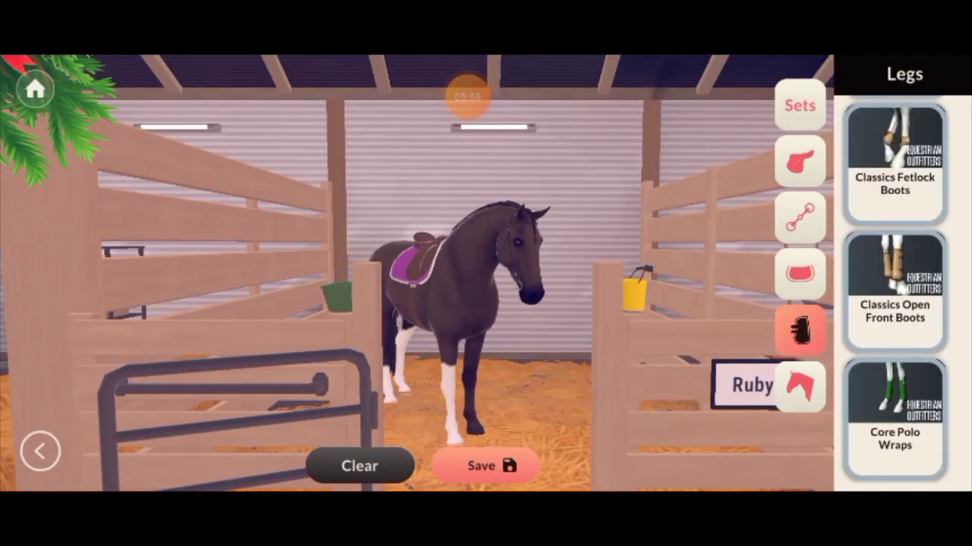
{"action": "left_click", "coordinate": [894, 296]}
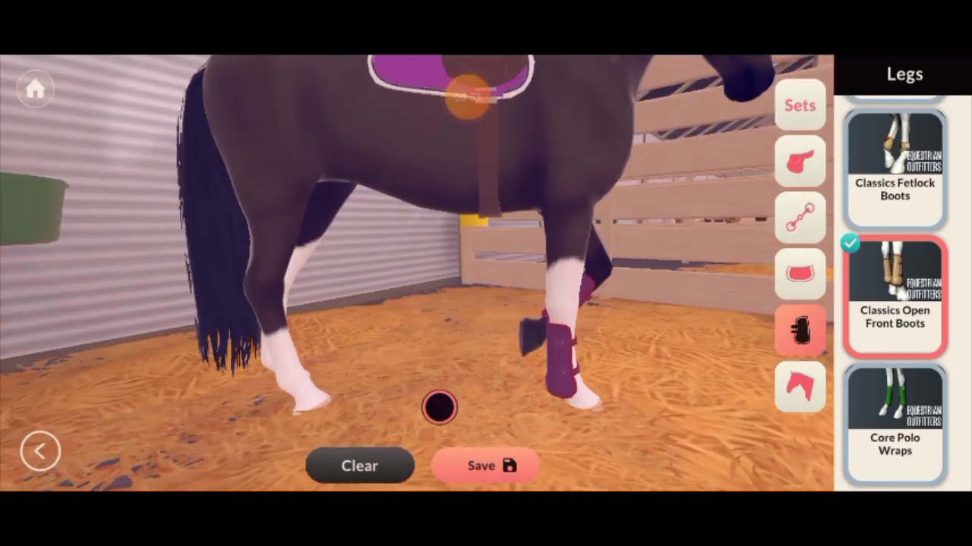
{"action": "left_click", "coordinate": [894, 169]}
Step: Name the tack set 'Rubys Tack' in the Save Set dialog and save it
{"action": "left_click", "coordinate": [484, 466]}
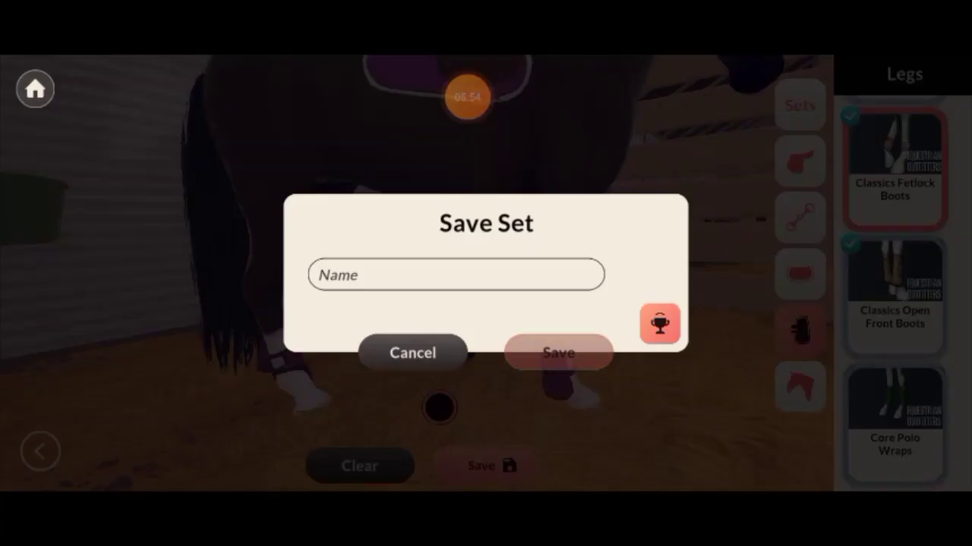
{"action": "left_click", "coordinate": [456, 274]}
{"action": "type", "text": "R"}
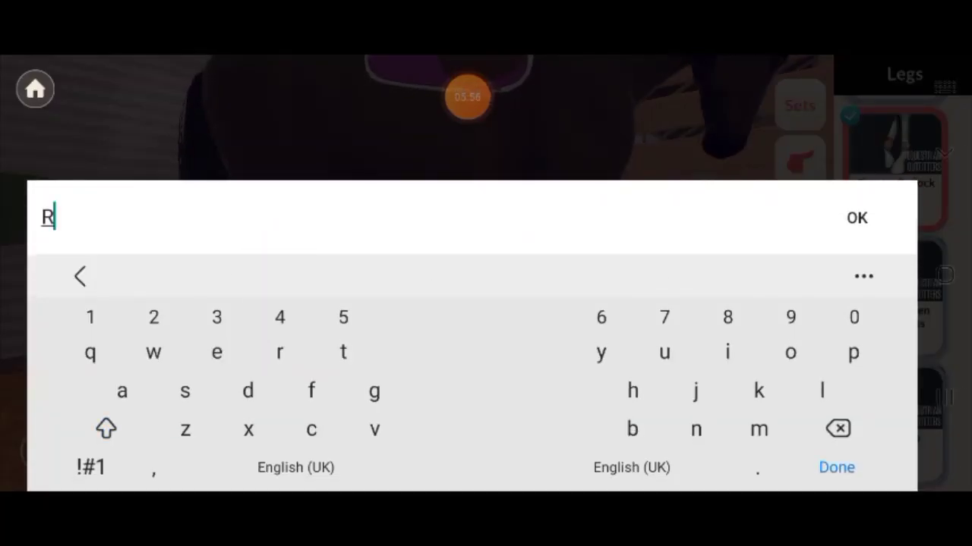
{"action": "type", "text": "ubys "}
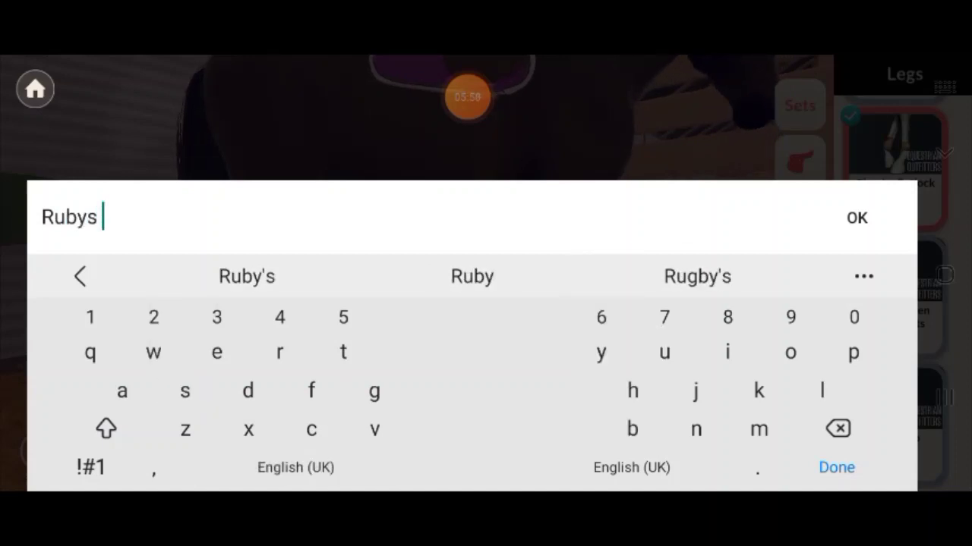
{"action": "type", "text": "Tac"}
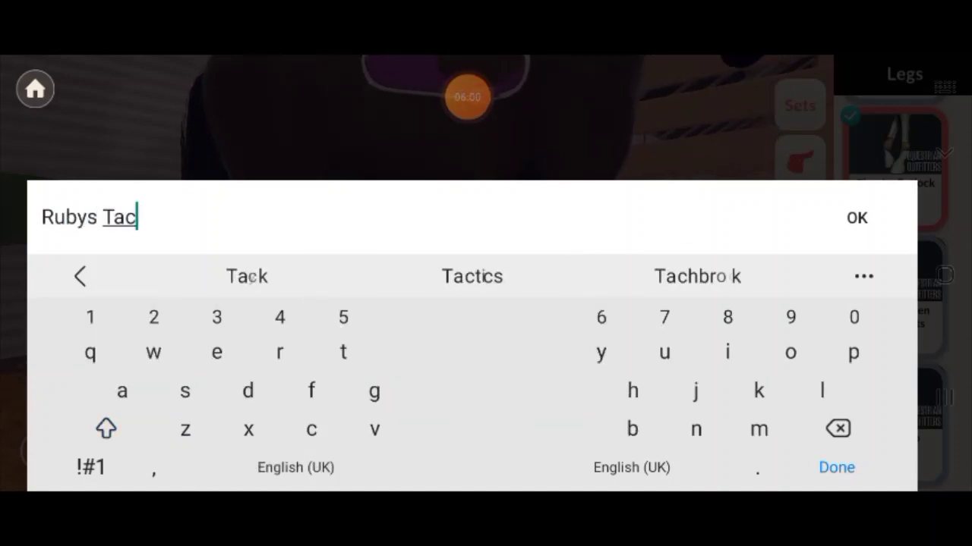
{"action": "type", "text": "k"}
{"action": "key", "text": "Return"}
{"action": "left_click", "coordinate": [558, 352]}
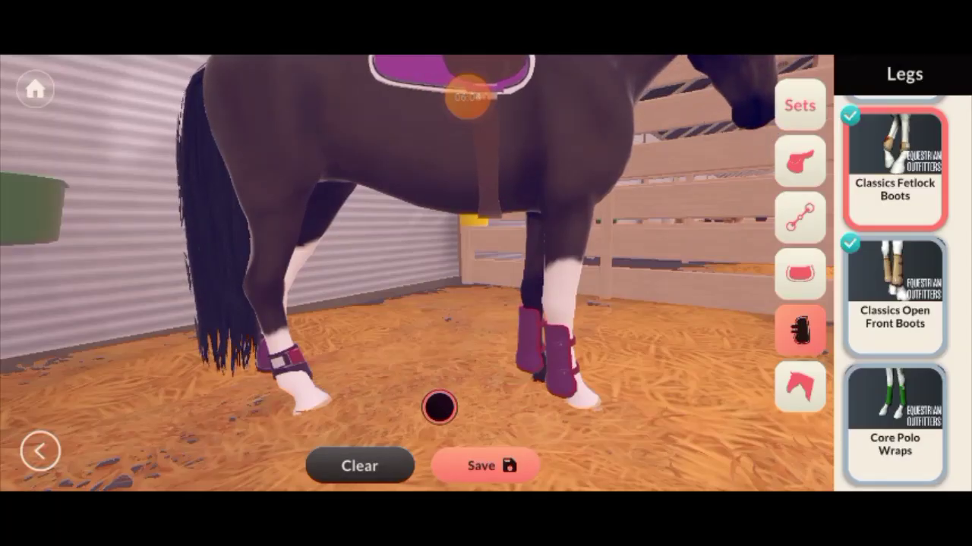
Step: Check the saved tack sets list, then exit the tack editor back to Ruby's stable
{"action": "left_click", "coordinate": [799, 105]}
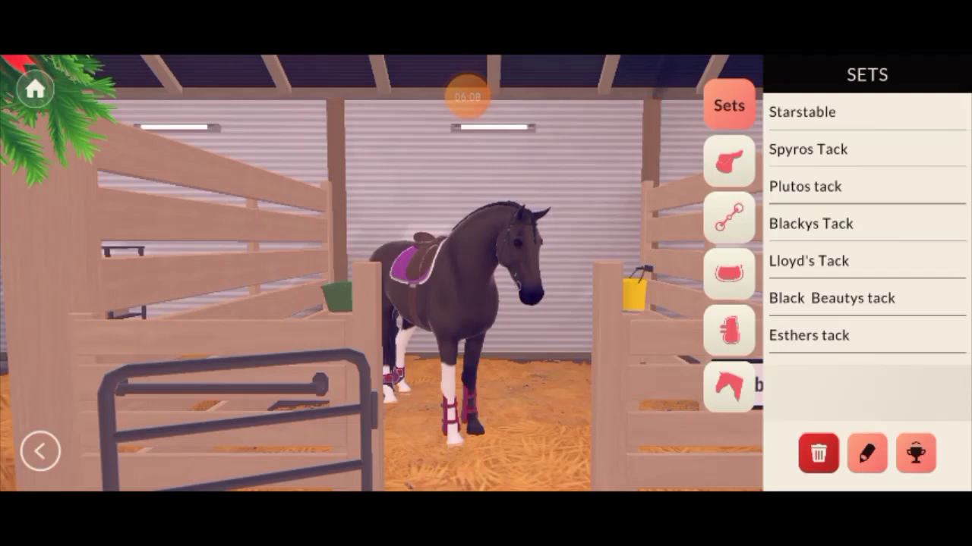
{"action": "left_click", "coordinate": [483, 271]}
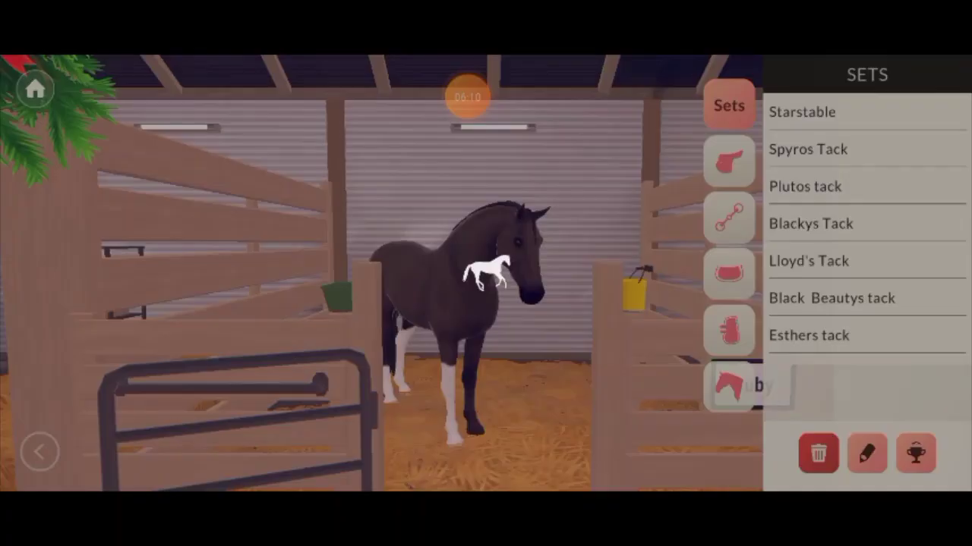